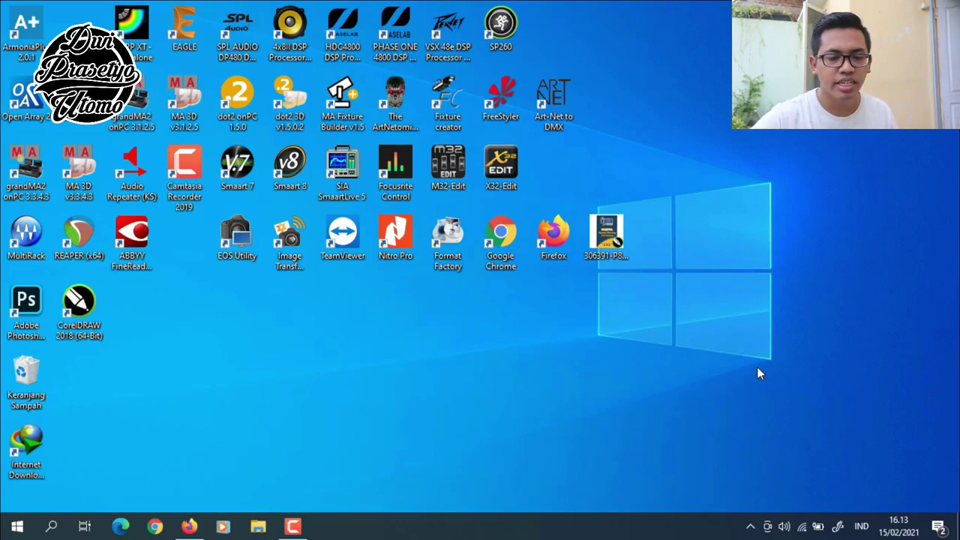
- Check which playback device and volume level Windows currently uses for sound output
{"action": "left_click", "coordinate": [784, 526]}
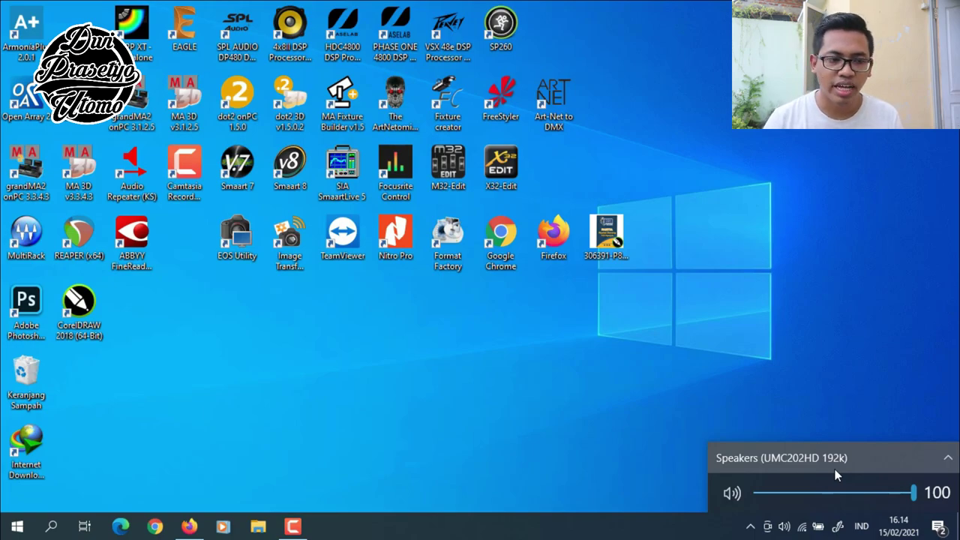
{"action": "left_click", "coordinate": [776, 366]}
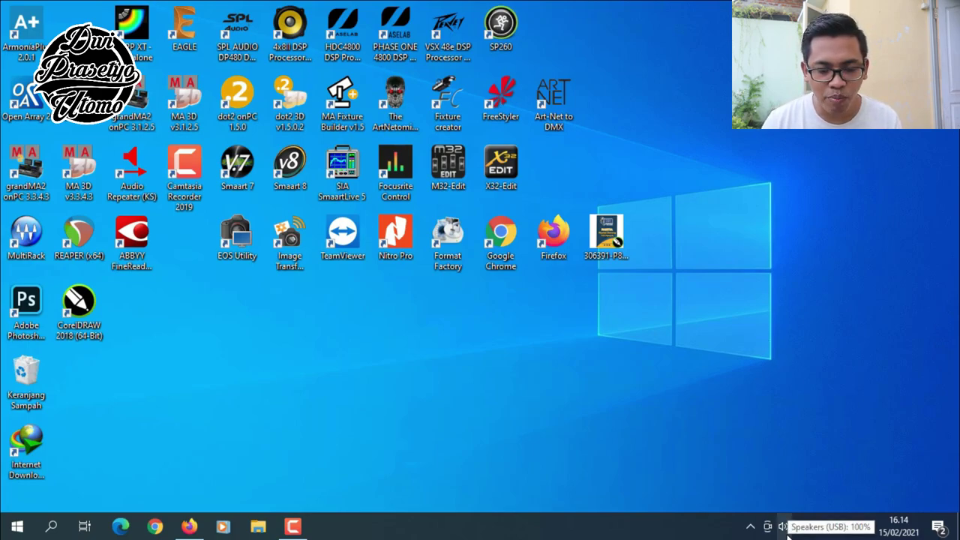
- Switch to Firefox, open Behringer's Downloads page, and filter it to Audio Interfaces and USB Audio Interfaces
{"action": "left_click", "coordinate": [197, 526]}
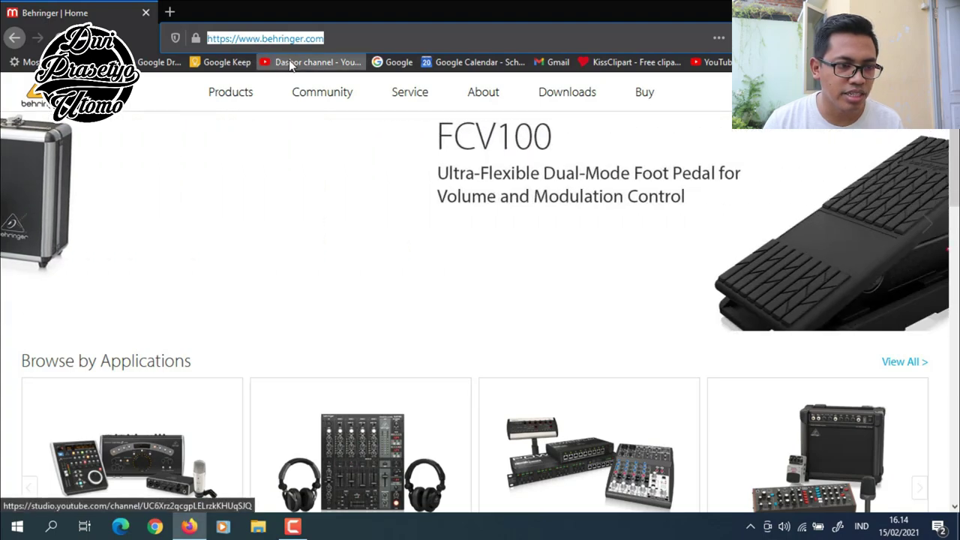
{"action": "left_click", "coordinate": [553, 102]}
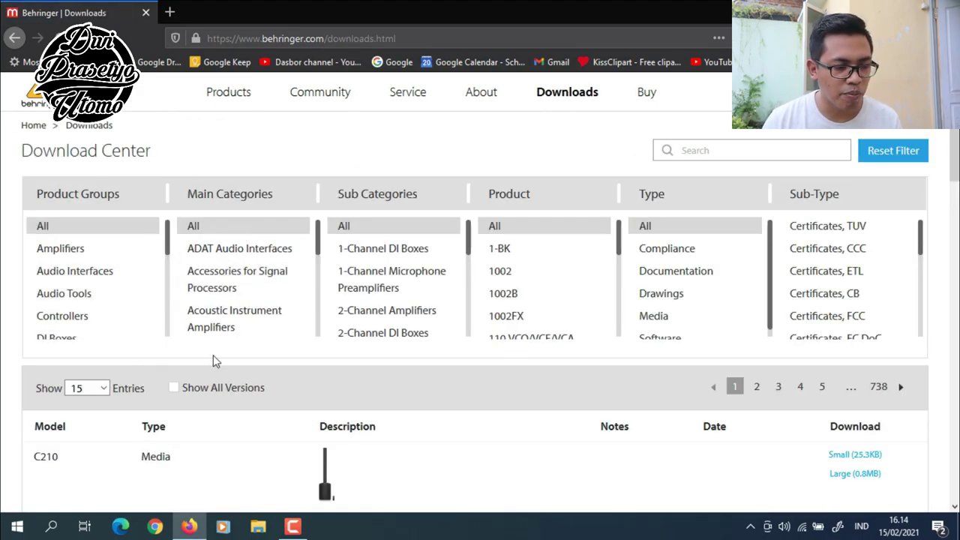
{"action": "left_click", "coordinate": [104, 276]}
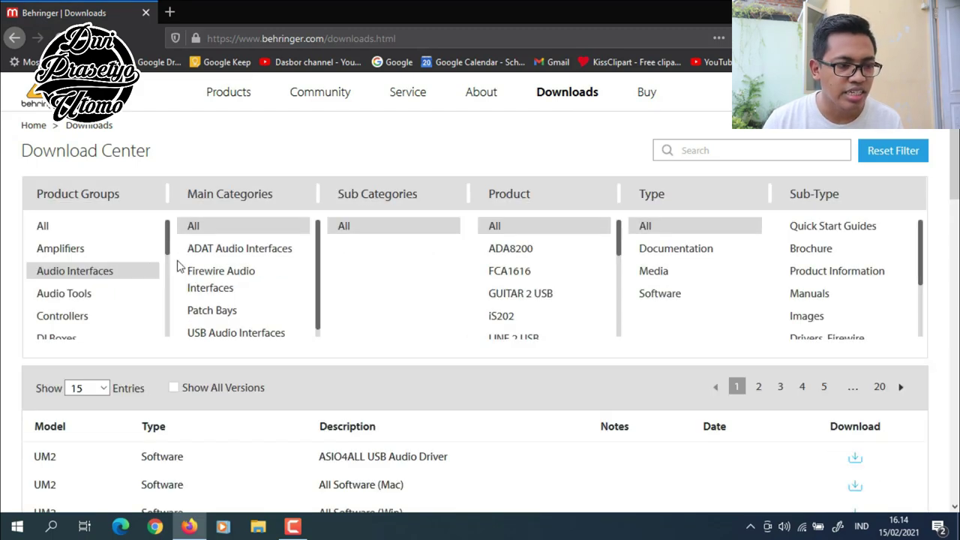
{"action": "left_click", "coordinate": [238, 336]}
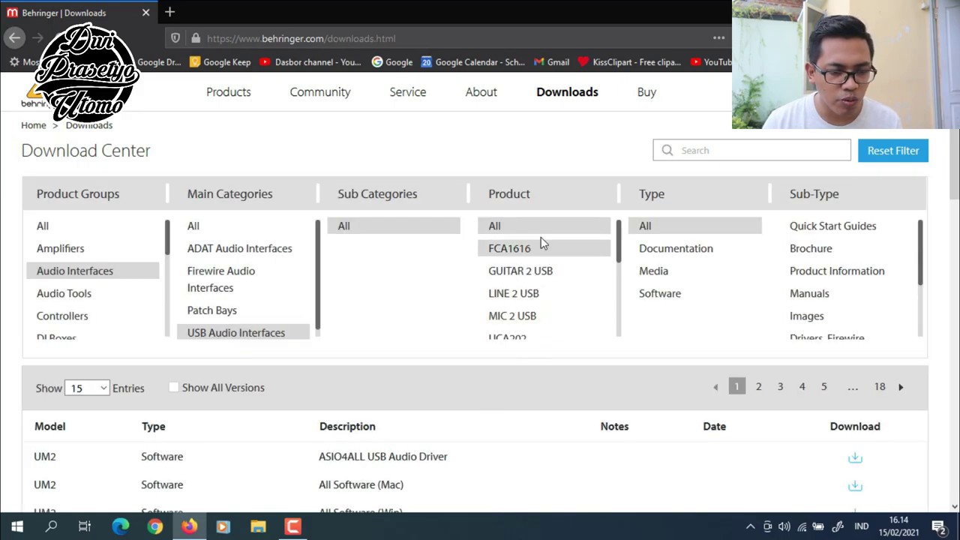
- Narrow the downloads to product UMC202HD, type Software, and sub-type "Drivers, USB, Audio"
{"action": "scroll", "coordinate": [534, 273], "scroll_direction": "down", "scroll_amount": 2}
{"action": "scroll", "coordinate": [534, 272], "scroll_direction": "down", "scroll_amount": 3}
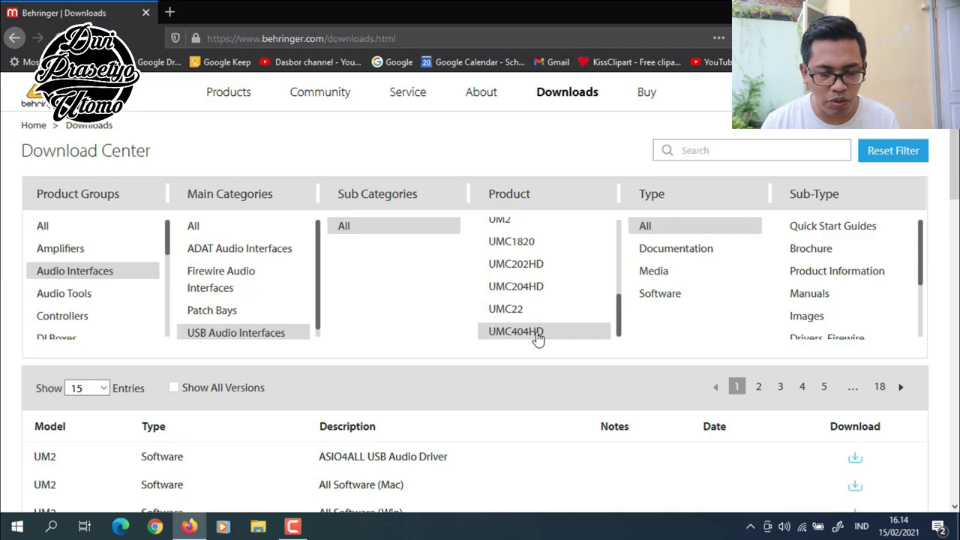
{"action": "left_click", "coordinate": [522, 266]}
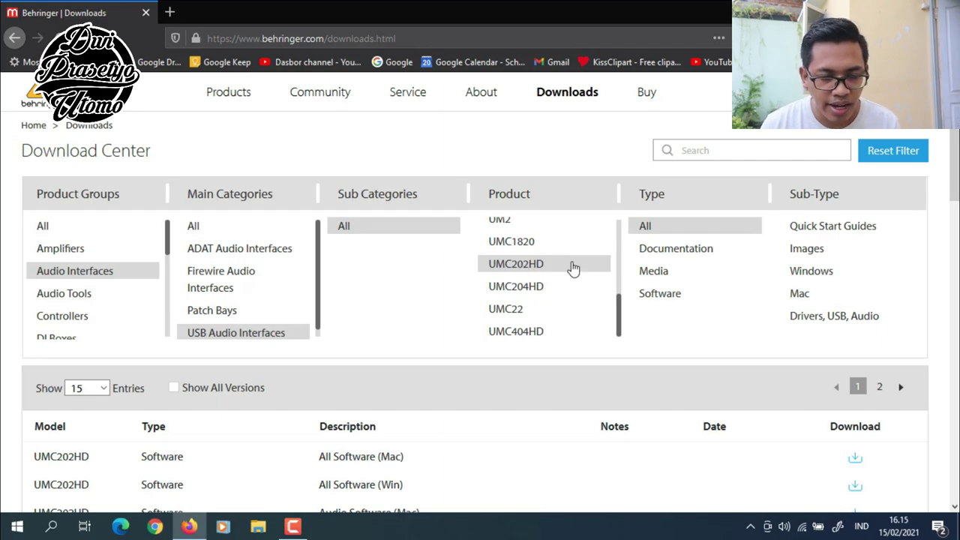
{"action": "left_click", "coordinate": [650, 300]}
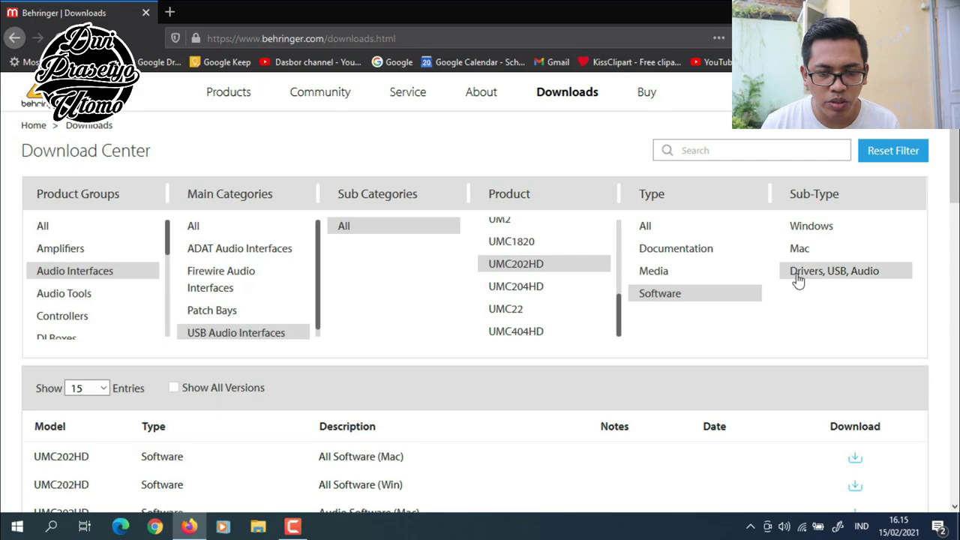
{"action": "left_click", "coordinate": [801, 279]}
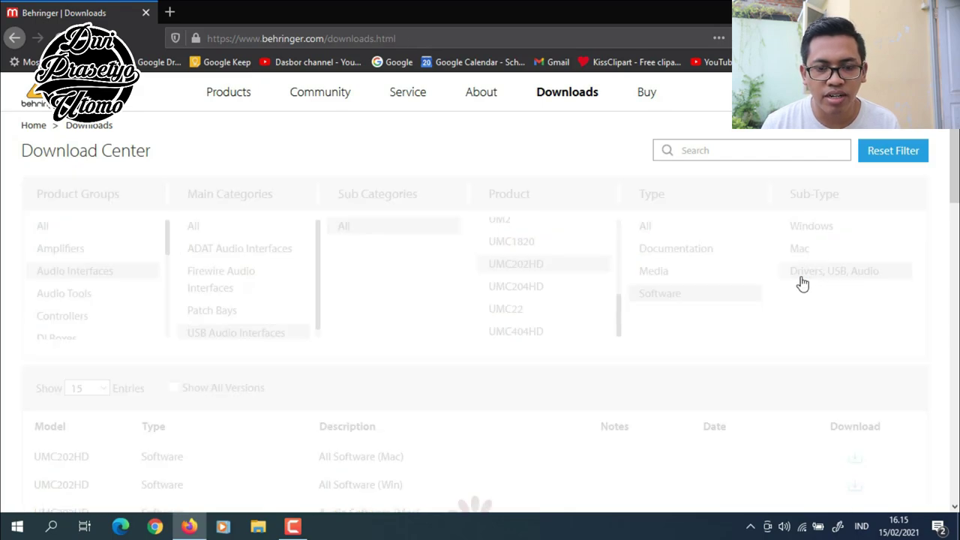
- Request the UMC Driver 4.59.0 (for Windows 7 to 10) download and accept its End-User License Agreement
{"action": "scroll", "coordinate": [610, 322], "scroll_direction": "down", "scroll_amount": 3}
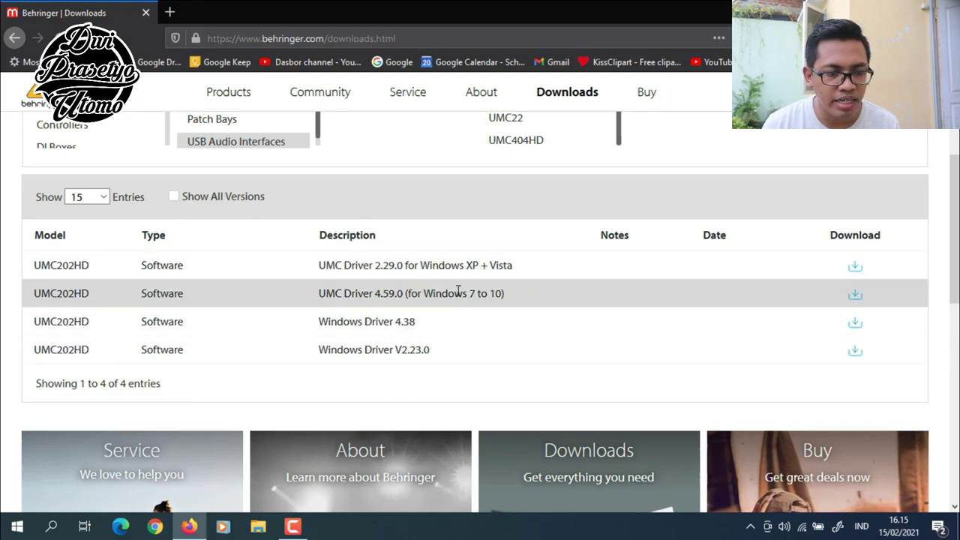
{"action": "scroll", "coordinate": [458, 293], "scroll_direction": "up", "scroll_amount": 2}
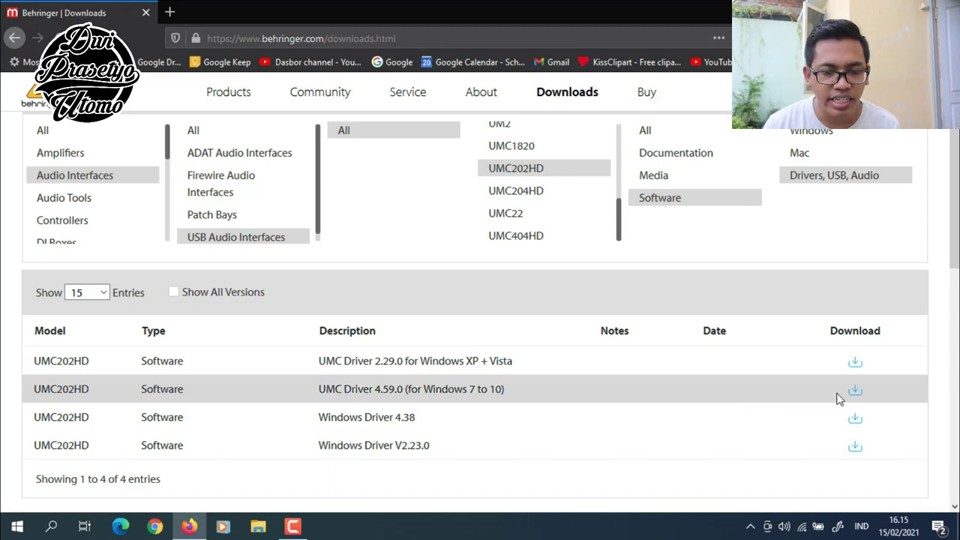
{"action": "left_click", "coordinate": [855, 390]}
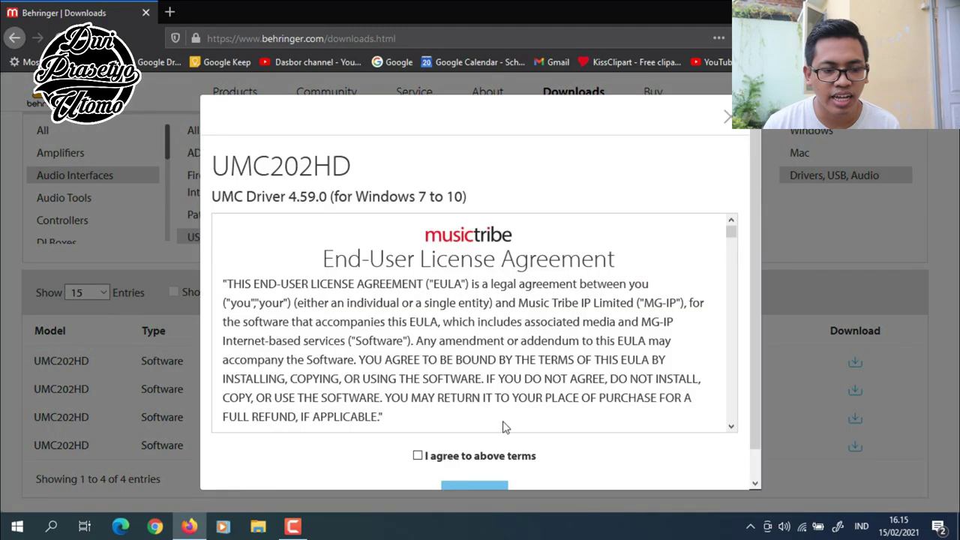
{"action": "left_click", "coordinate": [417, 456]}
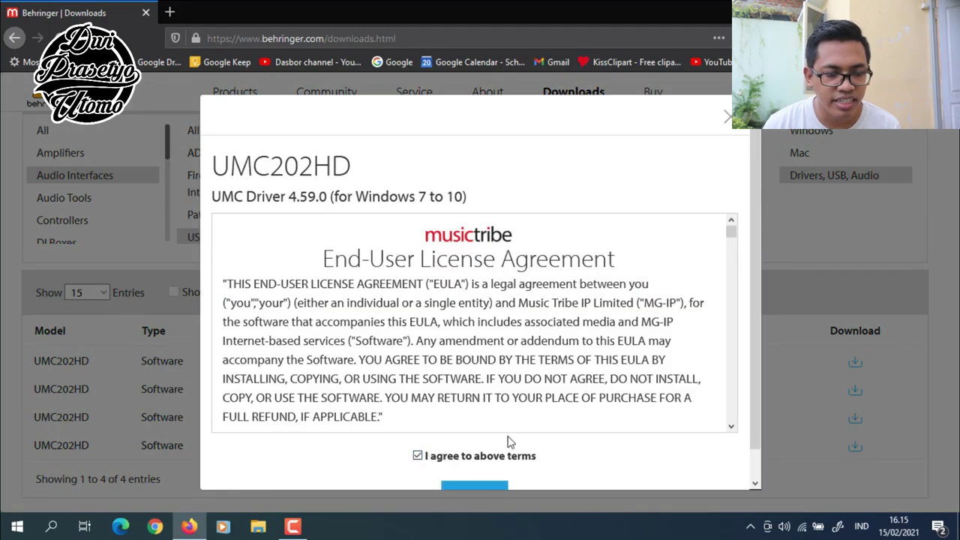
{"action": "scroll", "coordinate": [510, 442], "scroll_direction": "down", "scroll_amount": 1}
{"action": "left_click", "coordinate": [484, 469]}
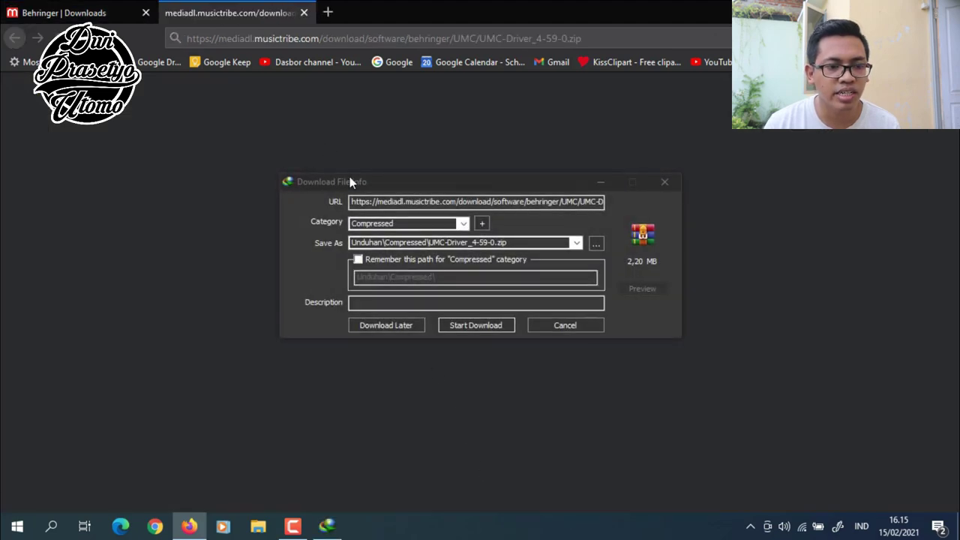
- Start downloading UMC-Driver_4-59-0.zip and enable the download complete dialog for it
{"action": "left_click", "coordinate": [496, 326]}
{"action": "left_click", "coordinate": [466, 137]}
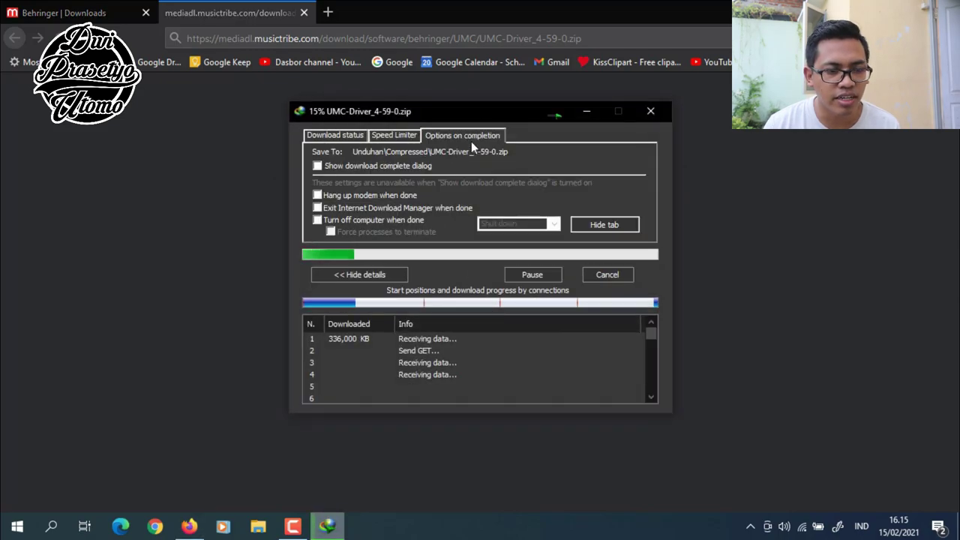
{"action": "left_click", "coordinate": [373, 166]}
{"action": "left_click", "coordinate": [348, 138]}
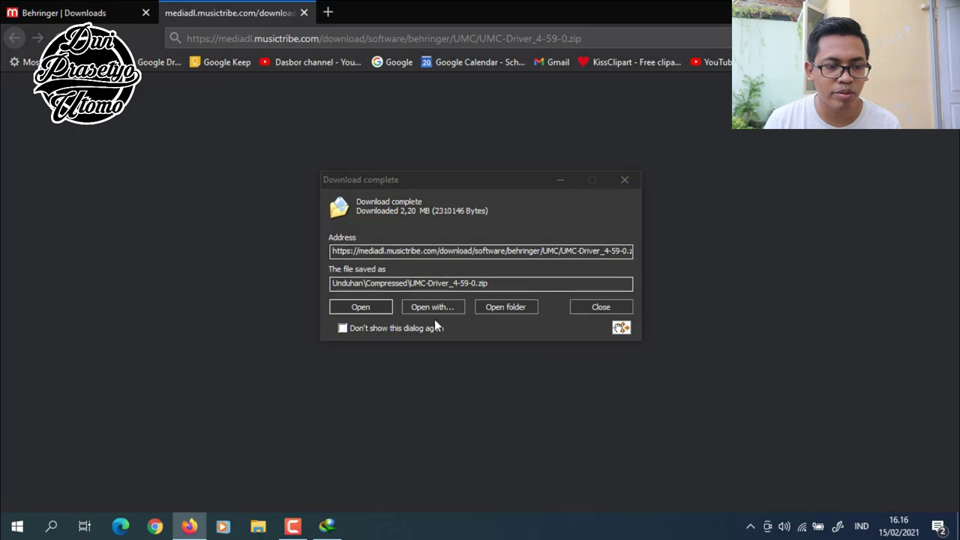
- Open the download folder and launch BEHRINGER_UMC_v4.59.0_2019-03-14_setup.exe from the UMC-Driver_4-59-0 archive
{"action": "left_click", "coordinate": [524, 310]}
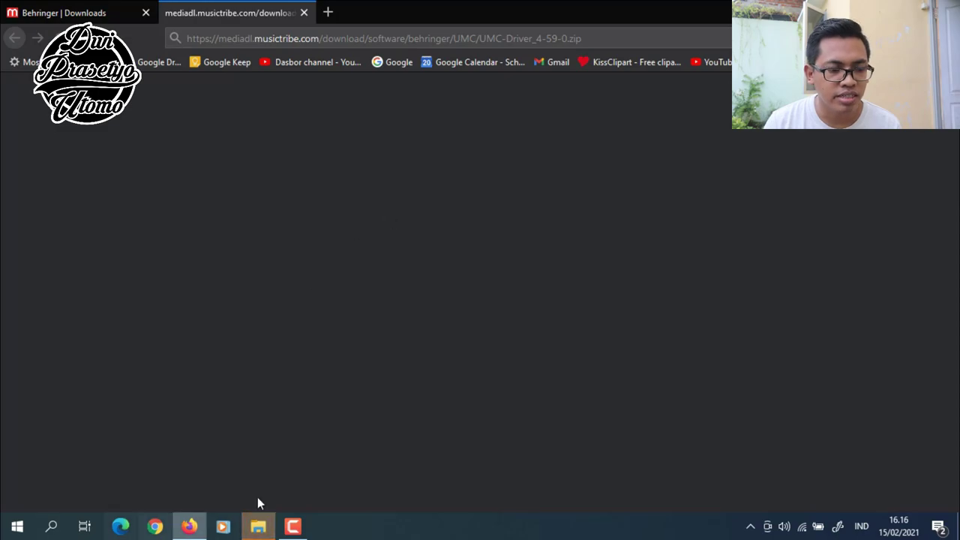
{"action": "left_click", "coordinate": [258, 525]}
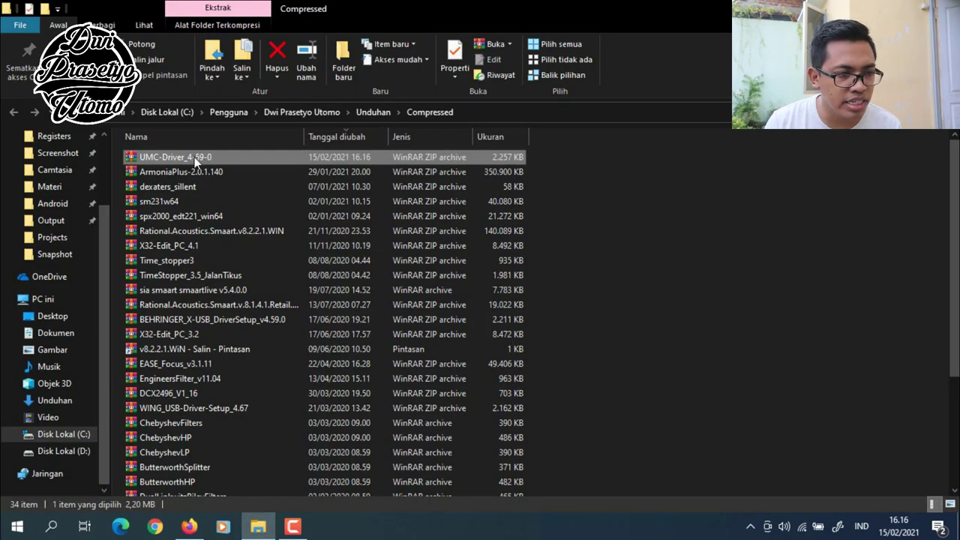
{"action": "double_click", "coordinate": [223, 157]}
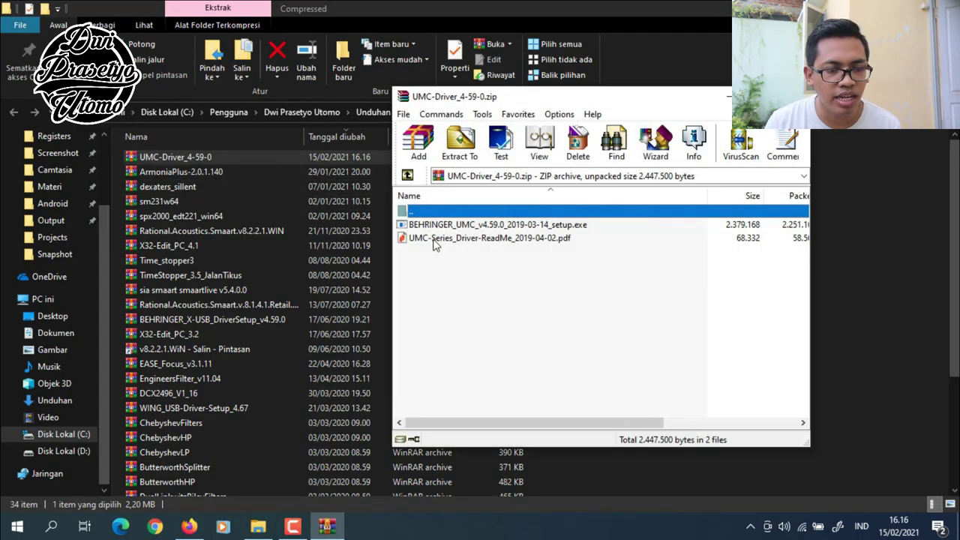
{"action": "left_click", "coordinate": [444, 241]}
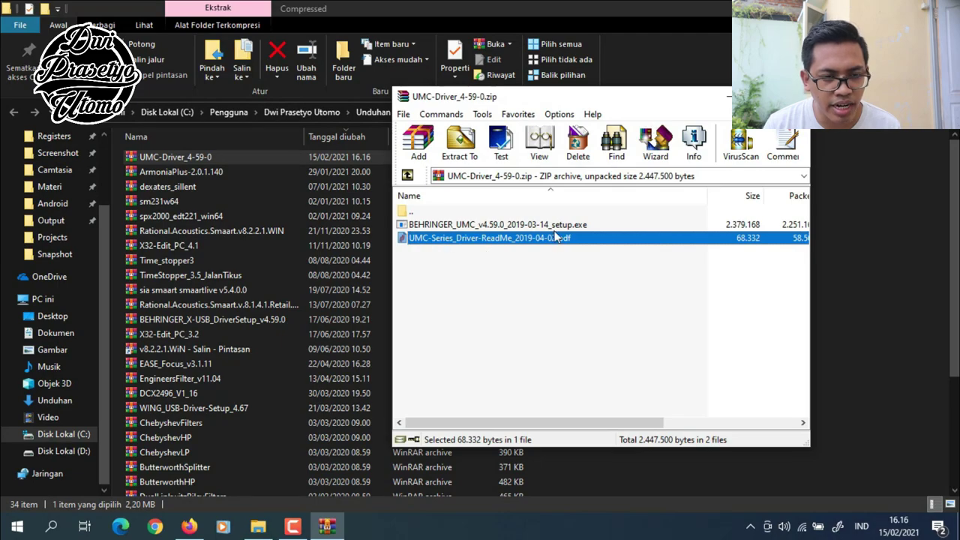
{"action": "left_click", "coordinate": [495, 226]}
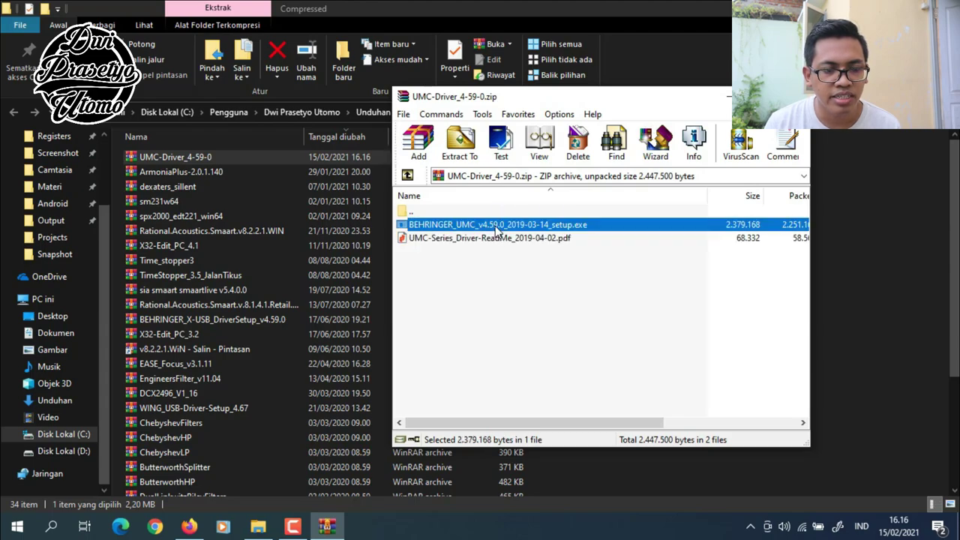
{"action": "double_click", "coordinate": [609, 227]}
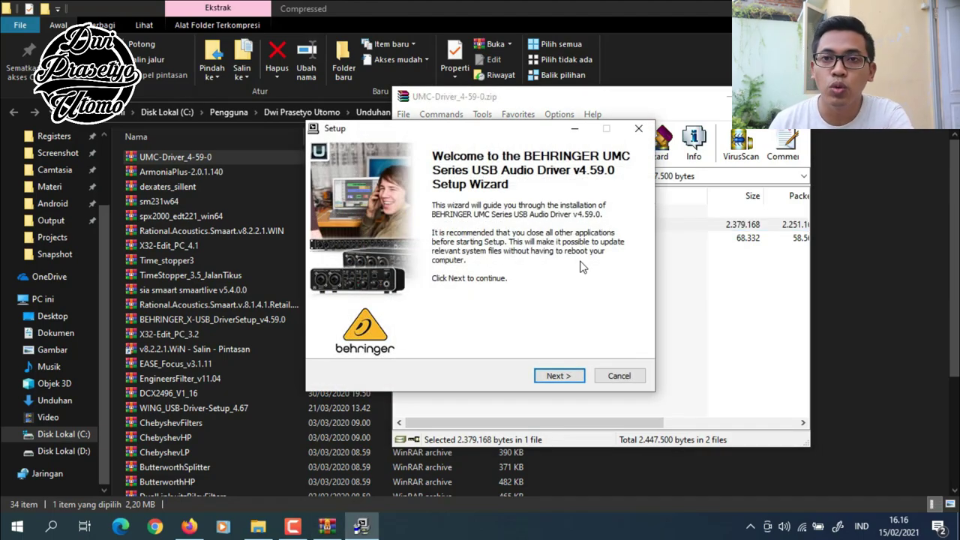
- Install the BEHRINGER UMC Series USB Audio Driver v4.59.0, finish the setup wizard, and close the archive
{"action": "left_click", "coordinate": [558, 376]}
{"action": "left_click", "coordinate": [560, 377]}
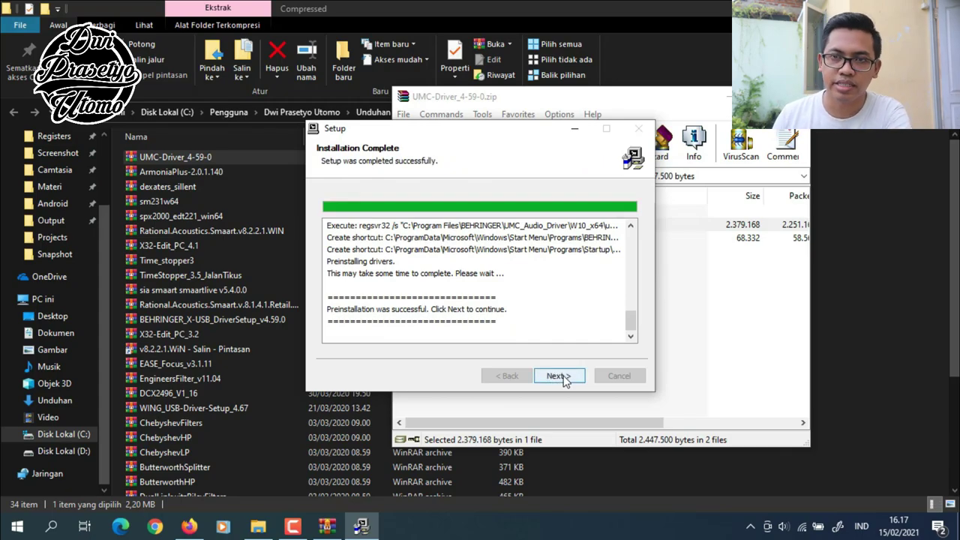
{"action": "left_click", "coordinate": [559, 376]}
{"action": "left_click", "coordinate": [559, 376]}
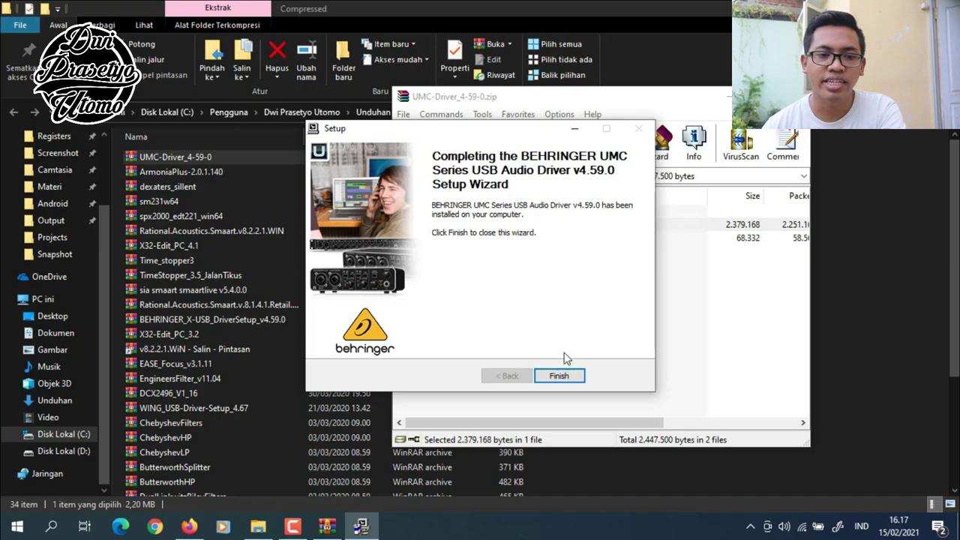
{"action": "left_click", "coordinate": [567, 378]}
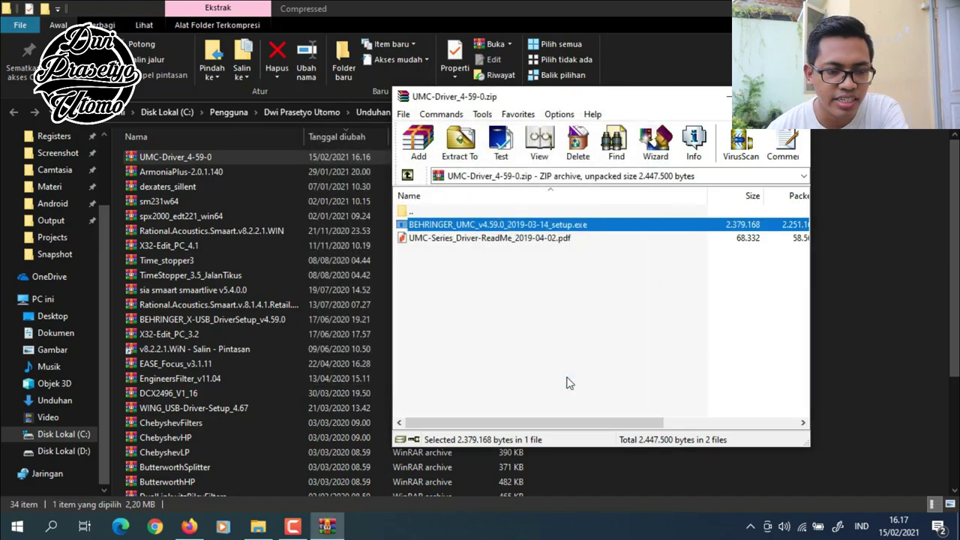
{"action": "key", "text": "Escape"}
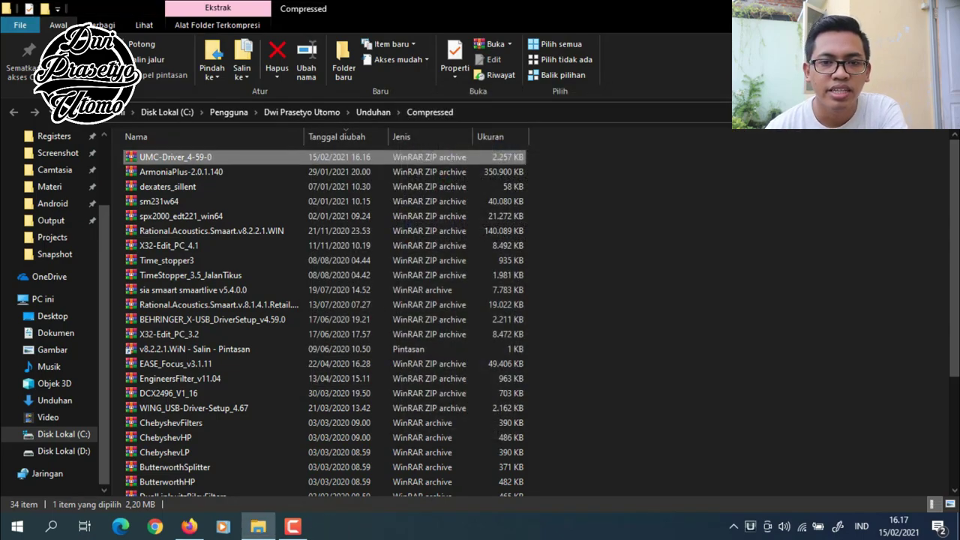
- In a new Firefox tab, search YouTube for "ncs audiophile" and play "Top 10 Best NCS Lossless | Music addictive without antidote"
{"action": "key", "text": "alt+Tab"}
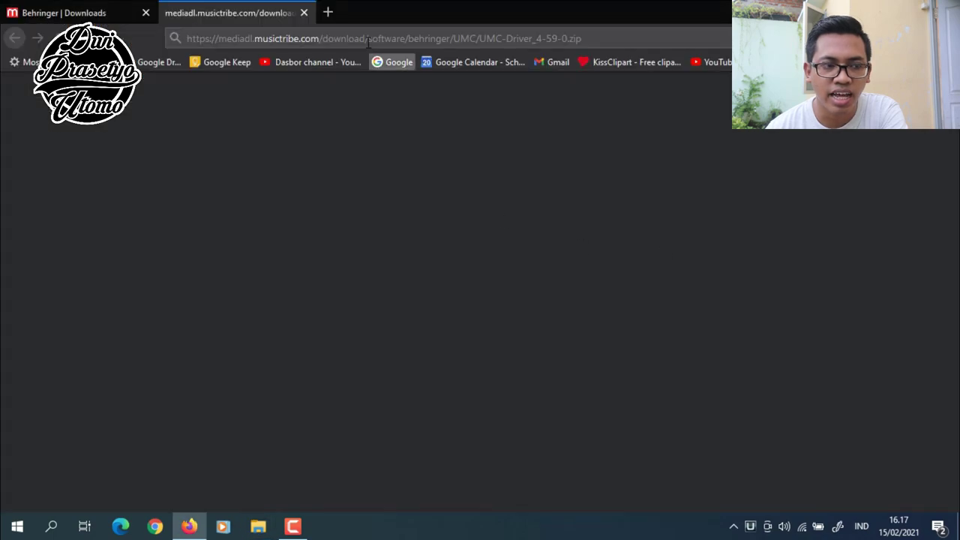
{"action": "left_click", "coordinate": [330, 10]}
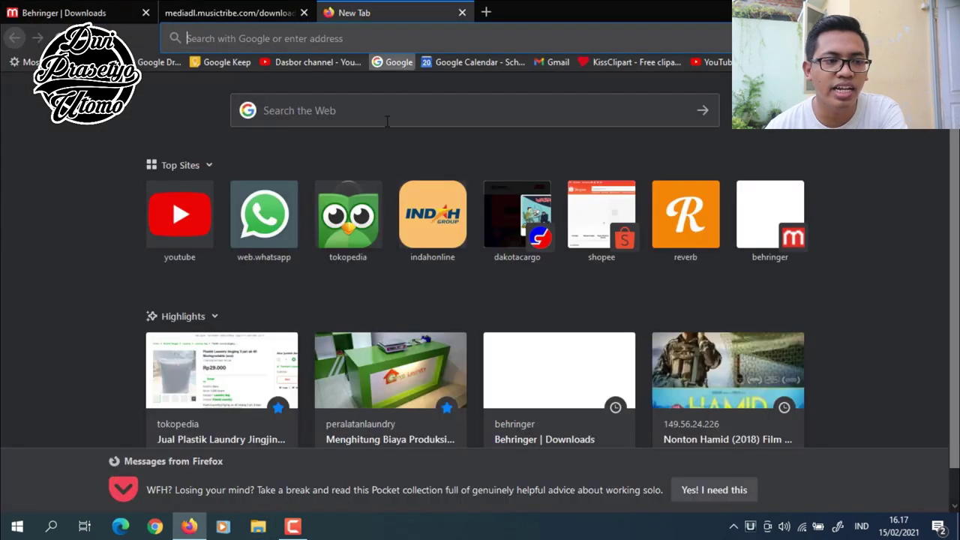
{"action": "left_click", "coordinate": [170, 233]}
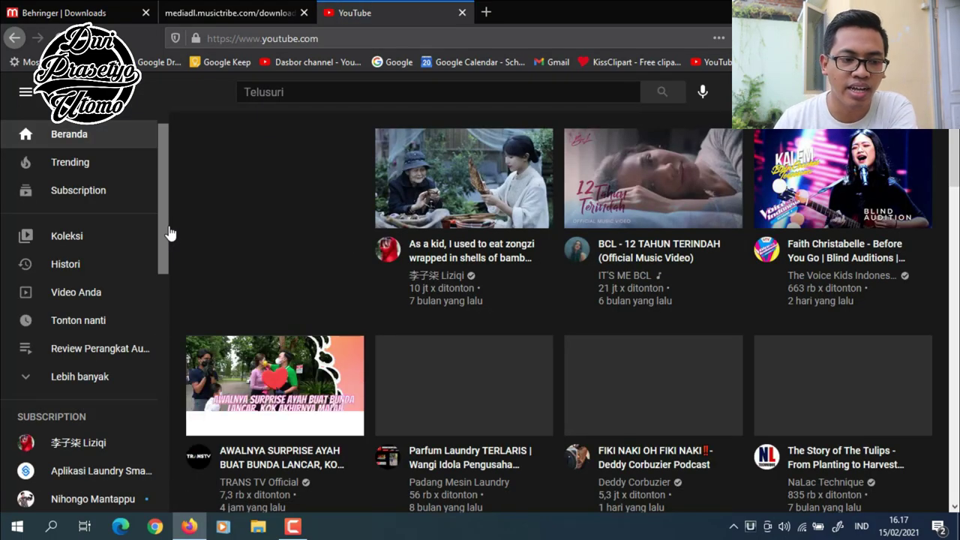
{"action": "left_click", "coordinate": [292, 94]}
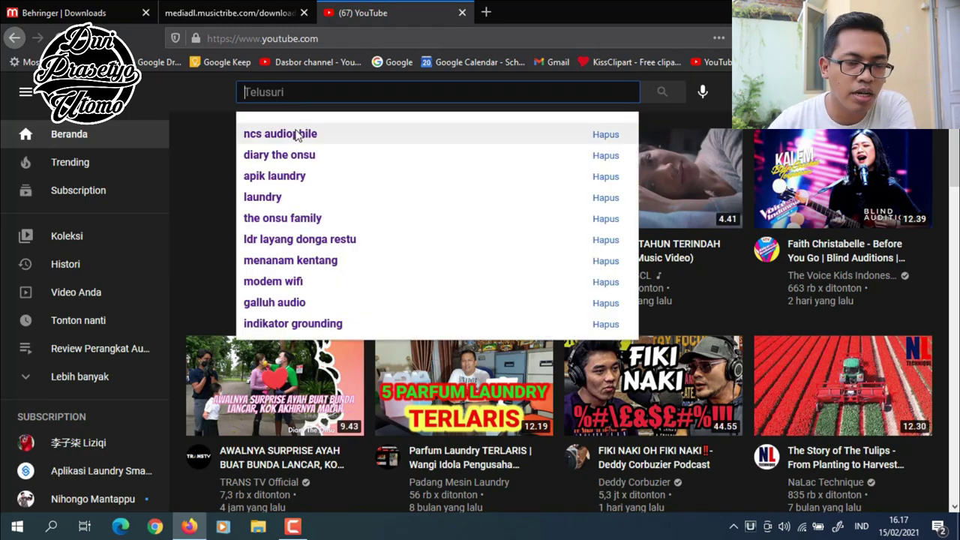
{"action": "left_click", "coordinate": [295, 134]}
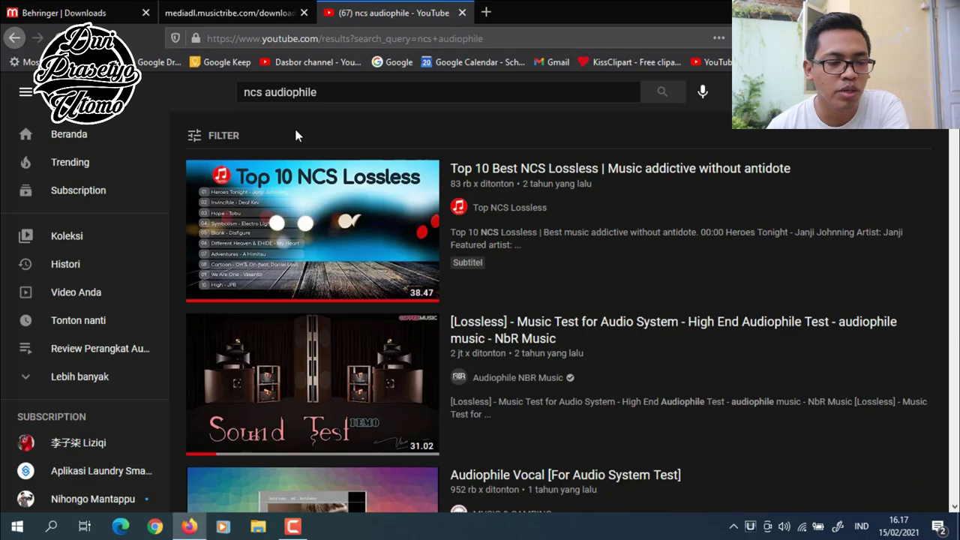
{"action": "left_click", "coordinate": [551, 169]}
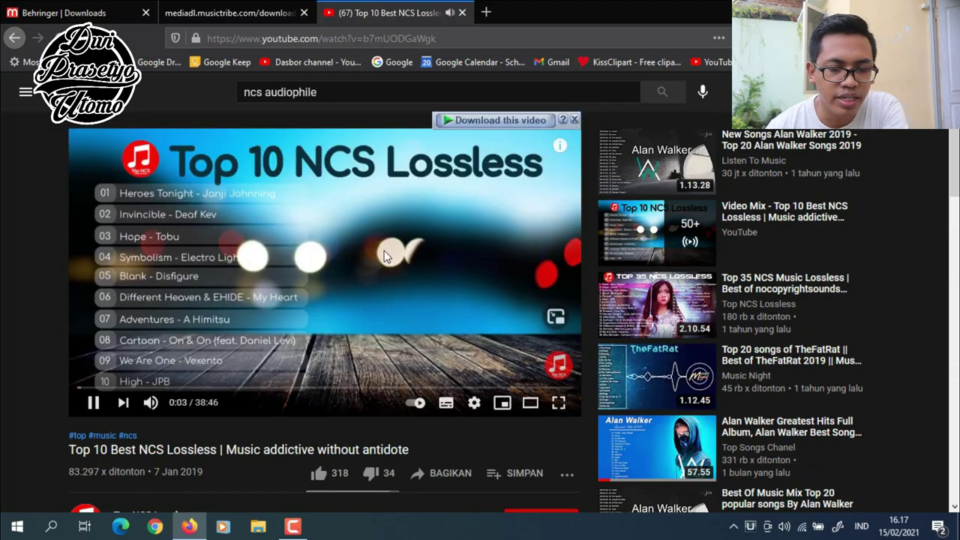
- Check the active playback device and volume in Windows while the music video plays
{"action": "left_click", "coordinate": [784, 527]}
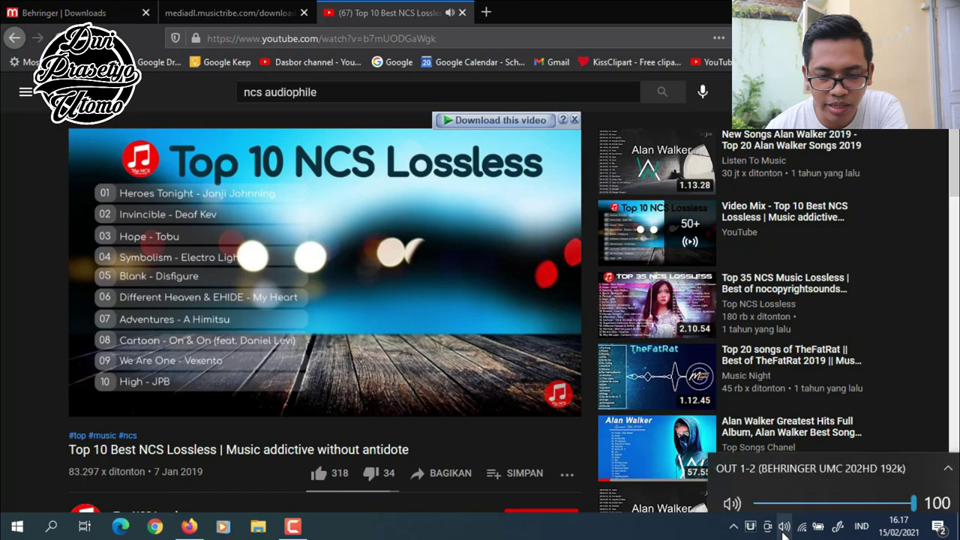